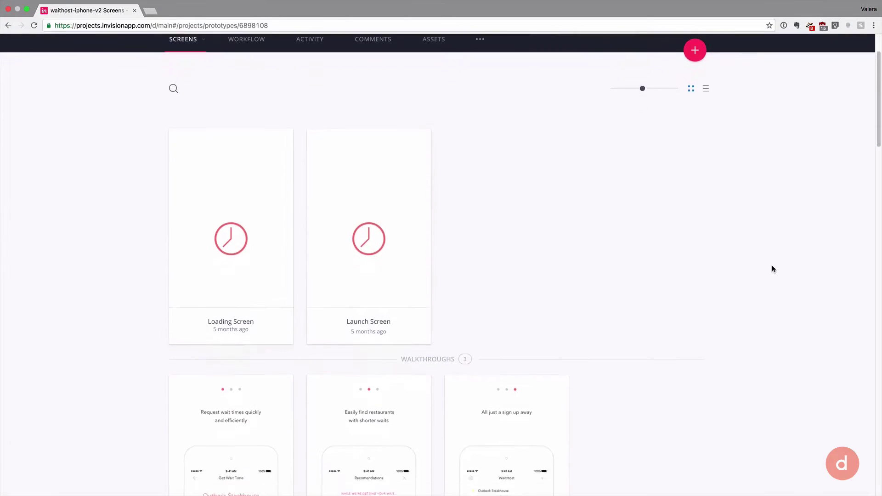
scroll(772, 269, down, 3)
scroll(772, 269, down, 2)
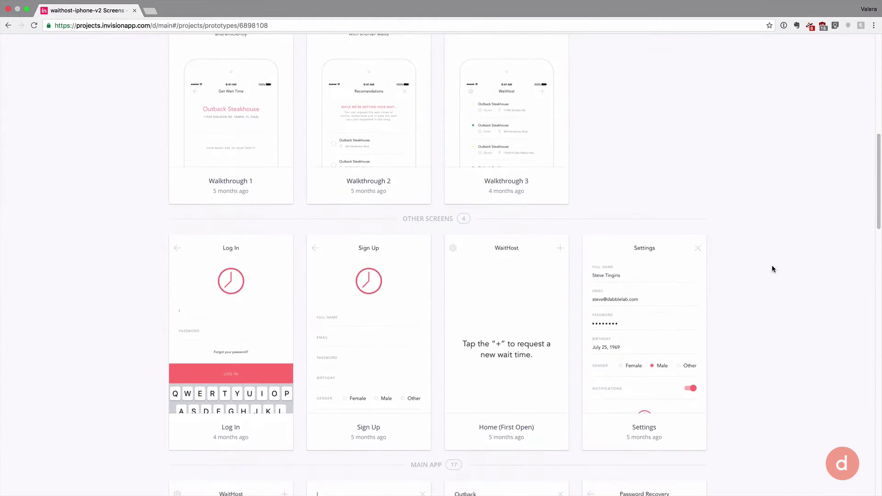
scroll(772, 269, down, 2)
scroll(772, 268, down, 2)
scroll(772, 269, up, 4)
scroll(771, 269, up, 5)
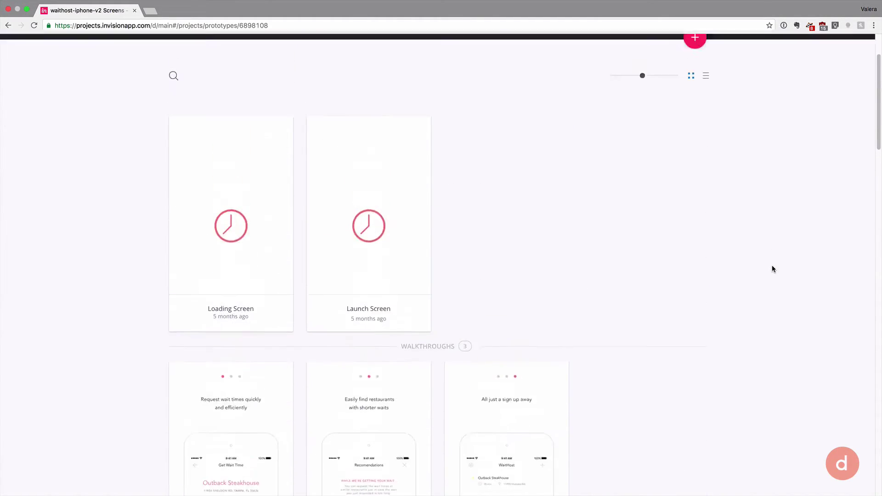
Step: Preview the prototype from the Loading Screen through Walkthroughs 1–3 to the Sign Up screen
mouse_move(231, 207)
click(239, 232)
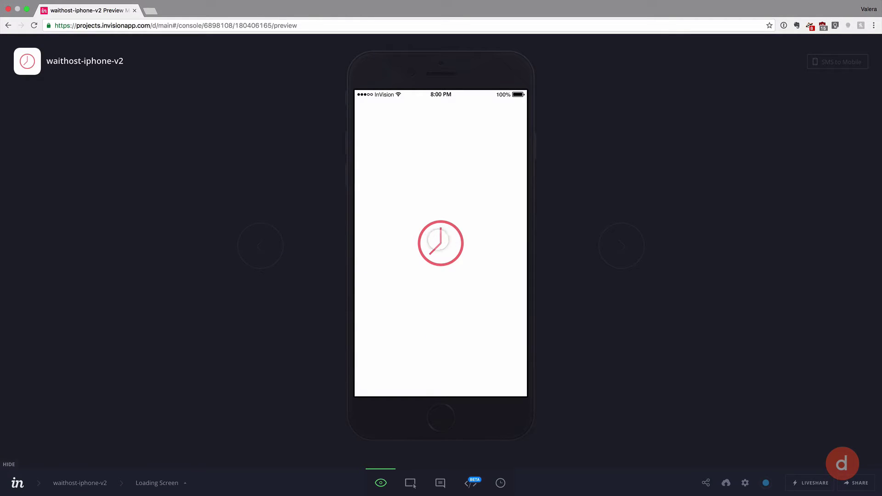
click(435, 241)
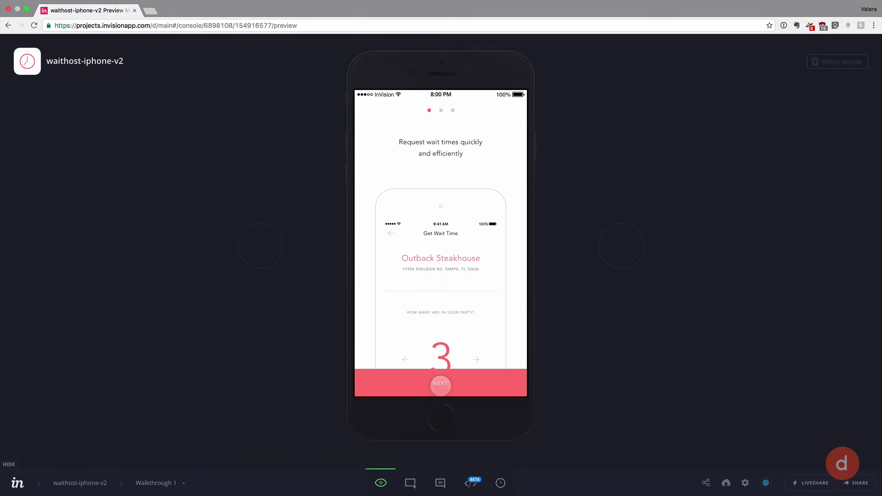
click(441, 381)
click(441, 382)
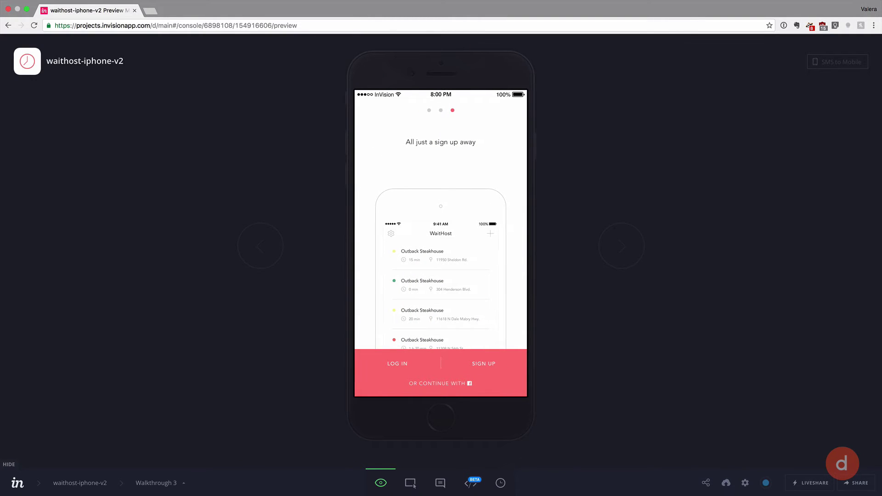
click(483, 363)
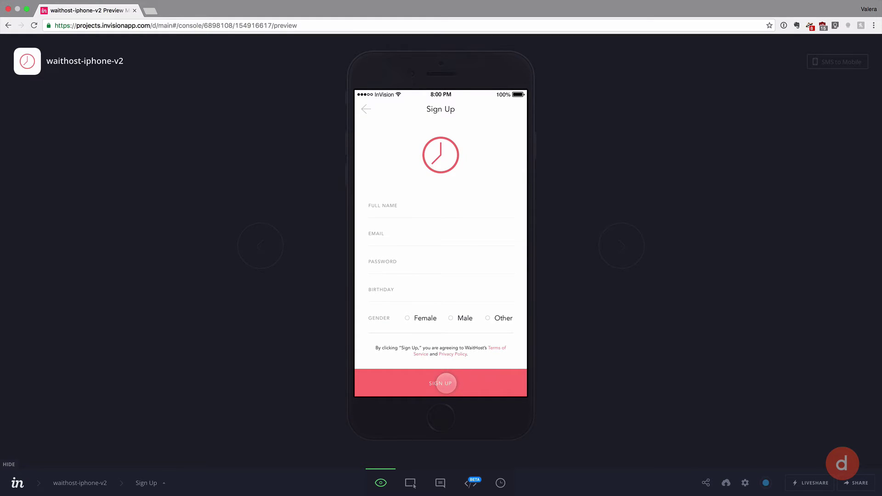
Step: Sign up to reach the WaitHost home, view wait-time results, then open the project's sharing options
click(445, 381)
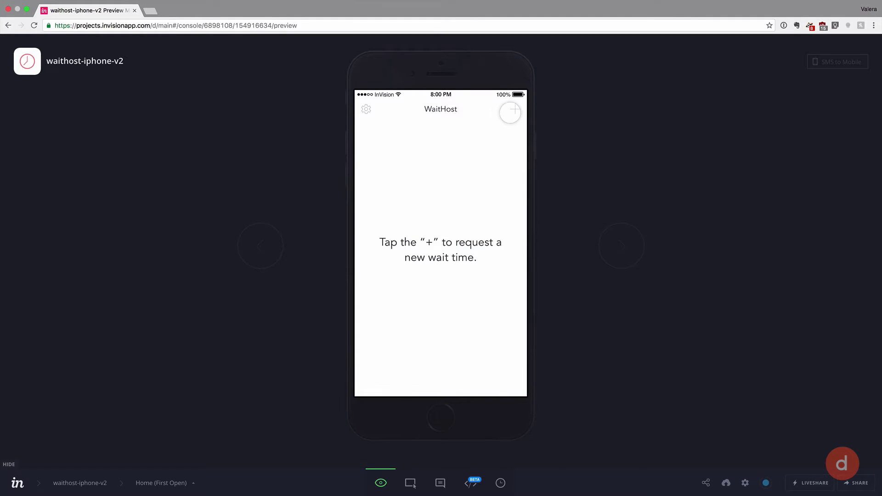
click(510, 111)
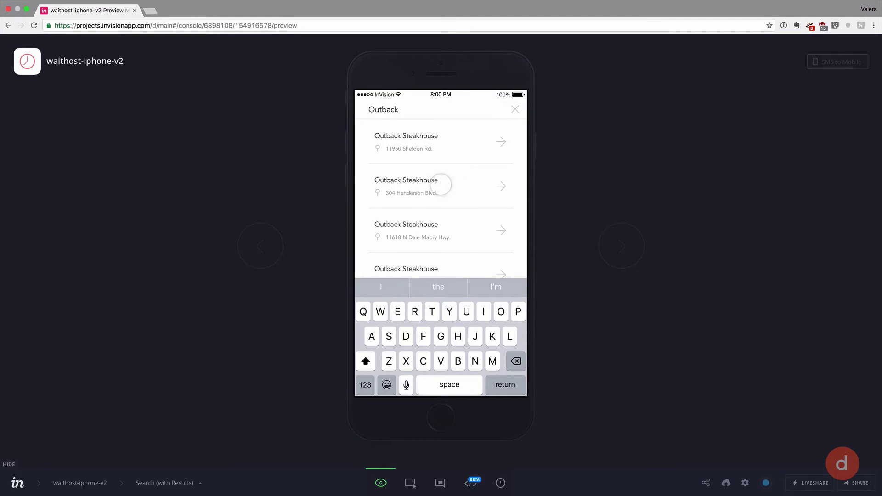
click(80, 482)
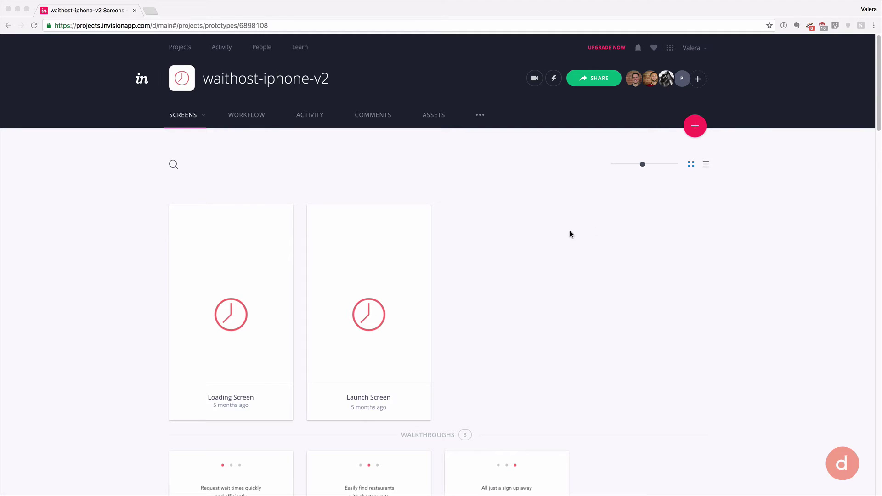
click(597, 79)
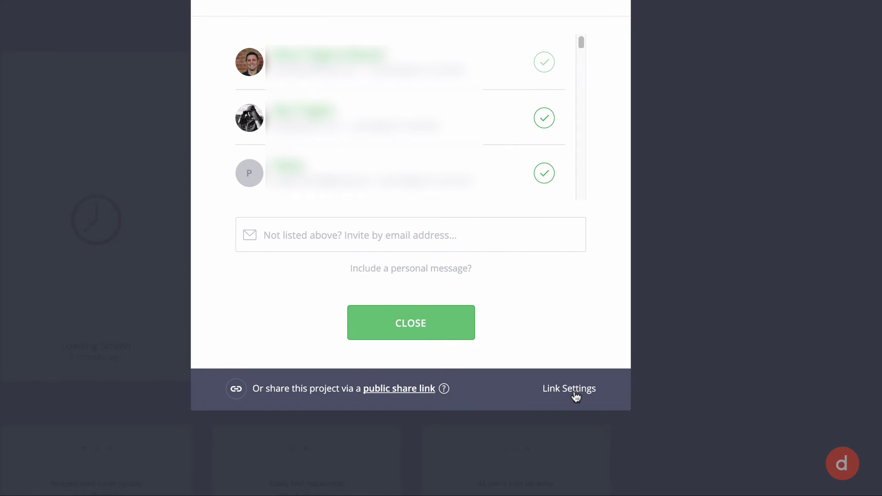
Step: Open the prototype's Link Settings and copy its private share URL
click(575, 391)
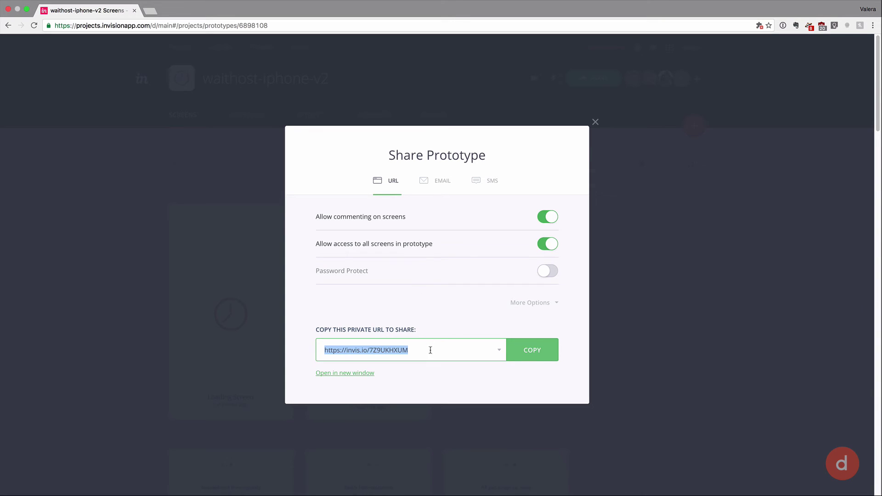
click(533, 351)
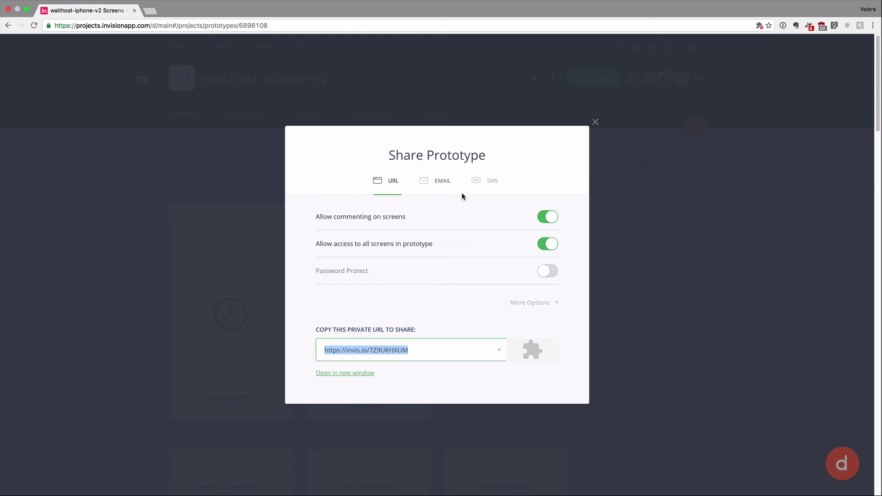
Step: Choose the SMS sharing option and begin entering the recipient's mobile number
click(494, 182)
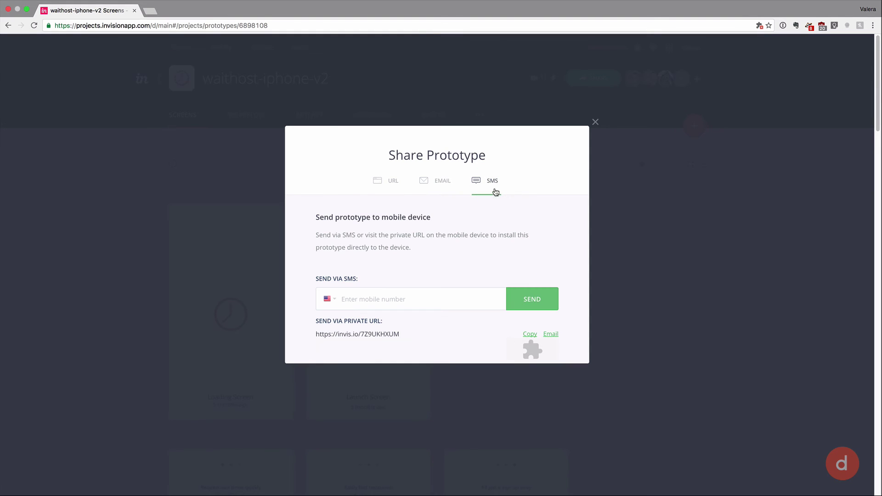
click(393, 301)
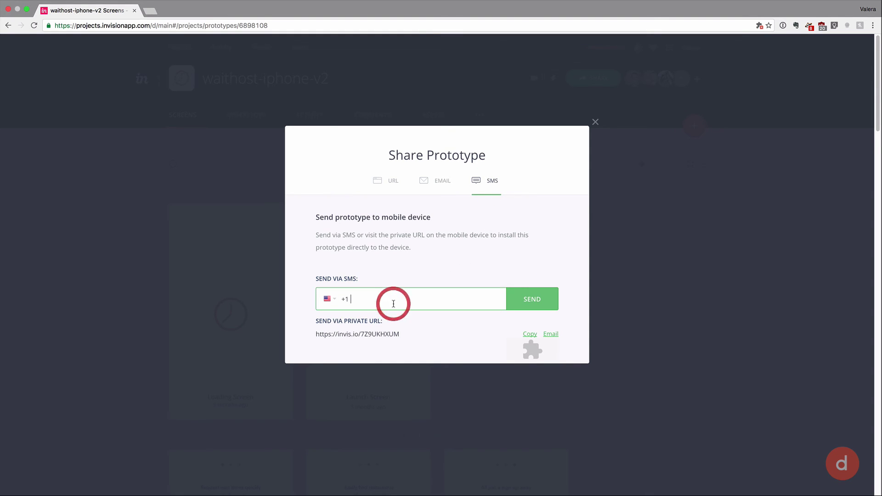
text(7)
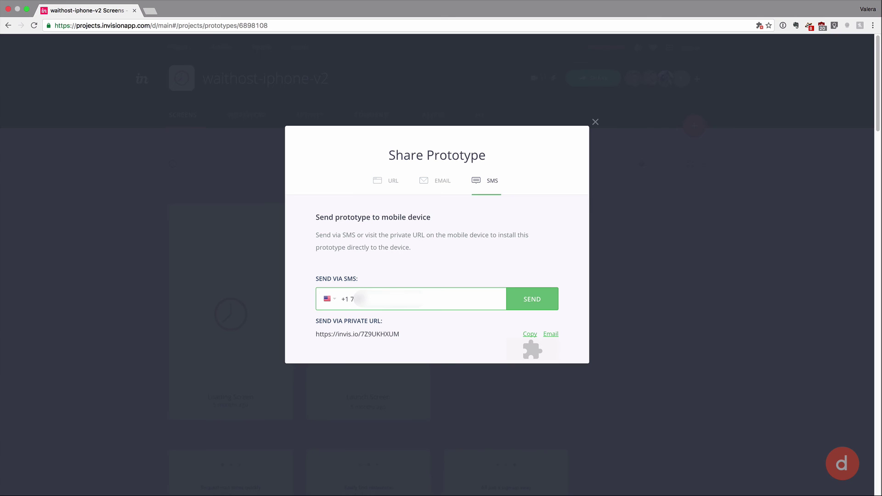
text(000)
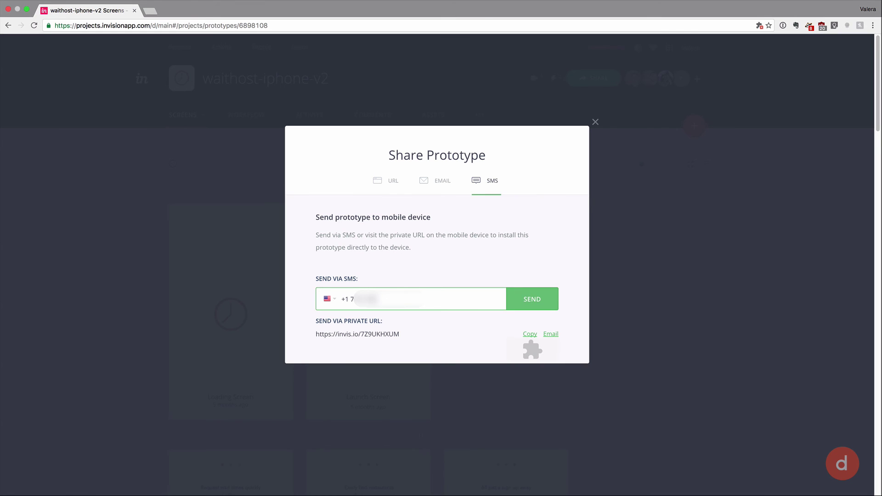